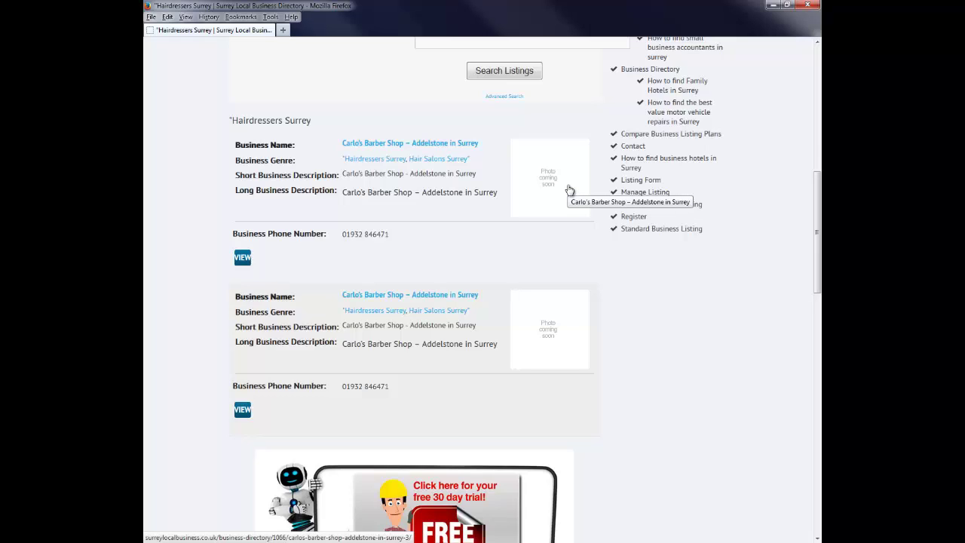
# Step: Open Carlo's Barber Shop – Addelstone's listing page and browse it down and back up
pyautogui.click(243, 259)
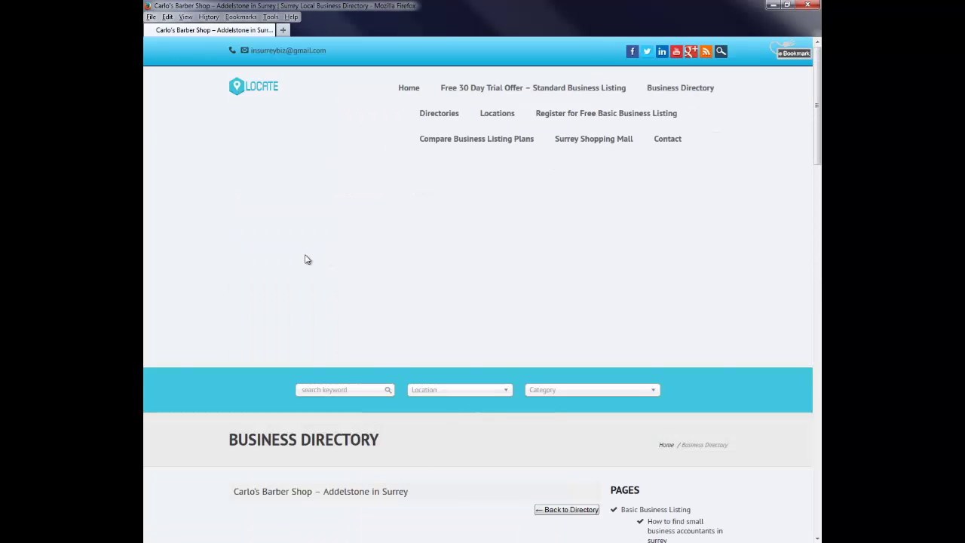
pyautogui.scroll(-2, 435, 429)
pyautogui.scroll(-5, 435, 429)
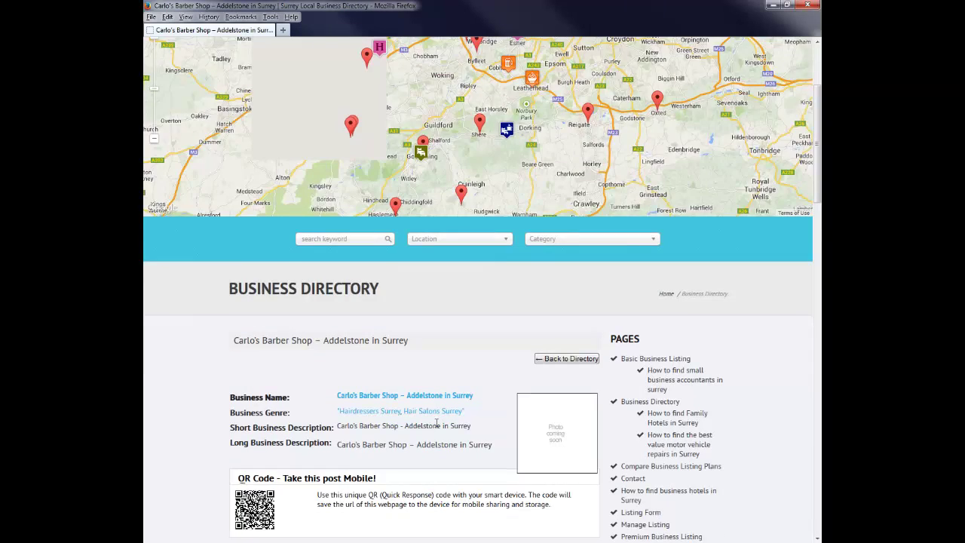
pyautogui.scroll(-1, 436, 427)
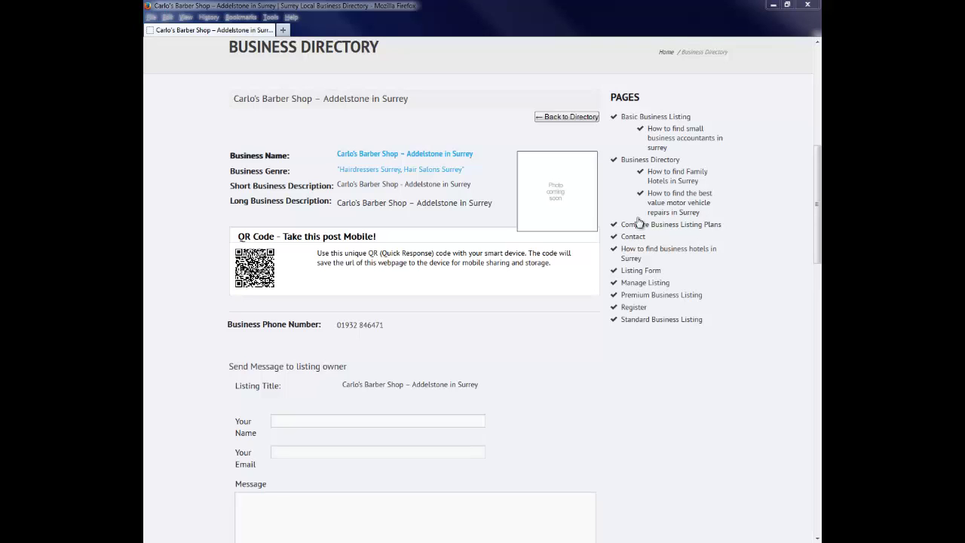
pyautogui.click(505, 356)
pyautogui.scroll(-3, 505, 355)
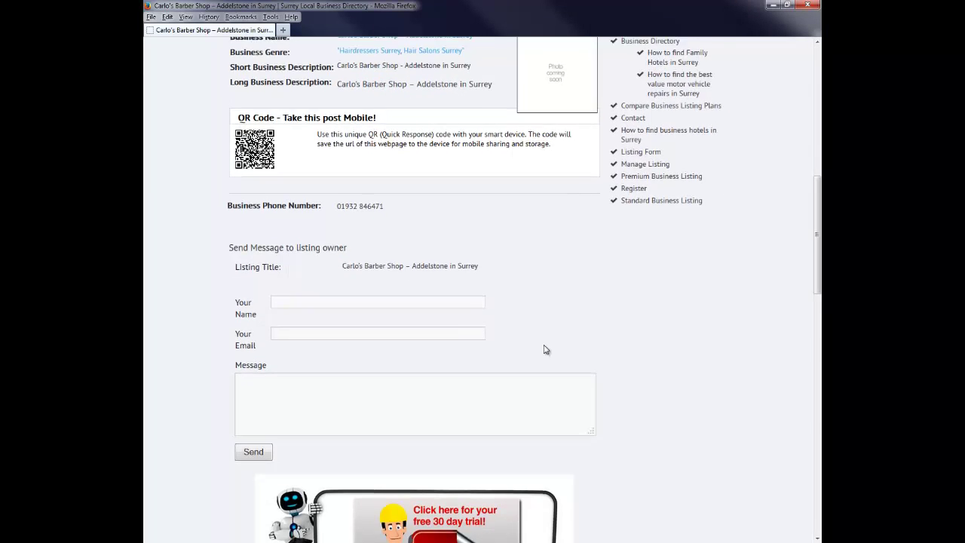
pyautogui.scroll(2, 542, 349)
pyautogui.scroll(1, 515, 354)
pyautogui.scroll(5, 484, 344)
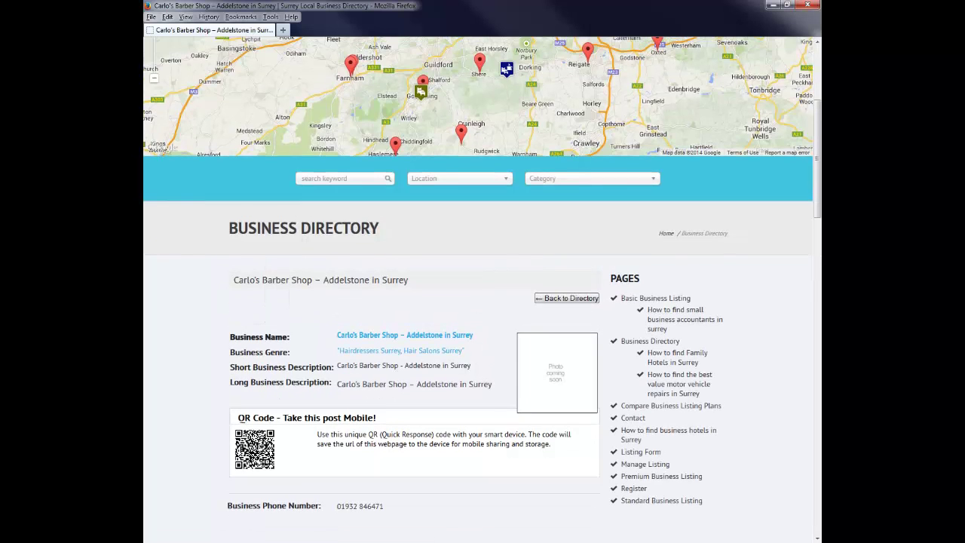
pyautogui.scroll(1, 482, 301)
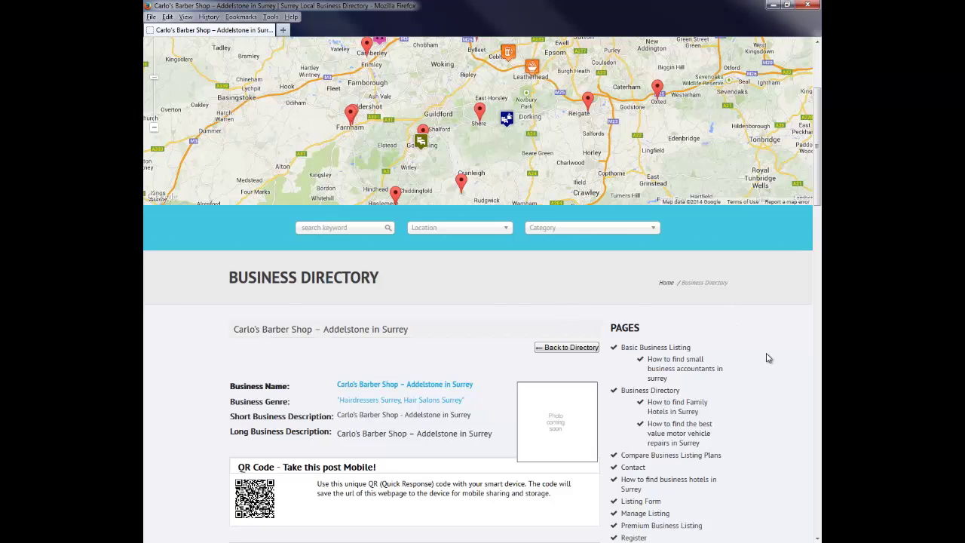
pyautogui.scroll(3, 766, 355)
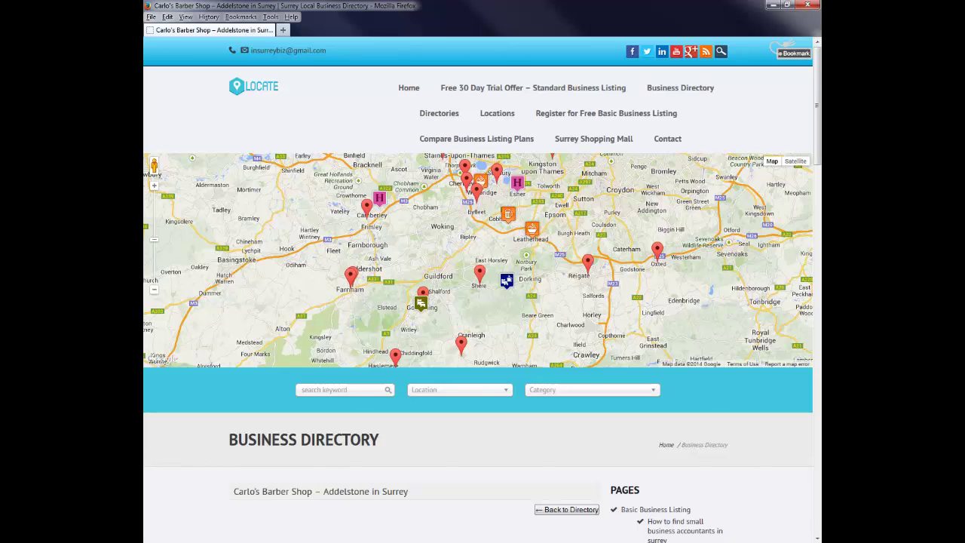
# Step: In the other browser window, start a new listing with Submit a Listing
pyautogui.hotkey('alt', 'Tab')
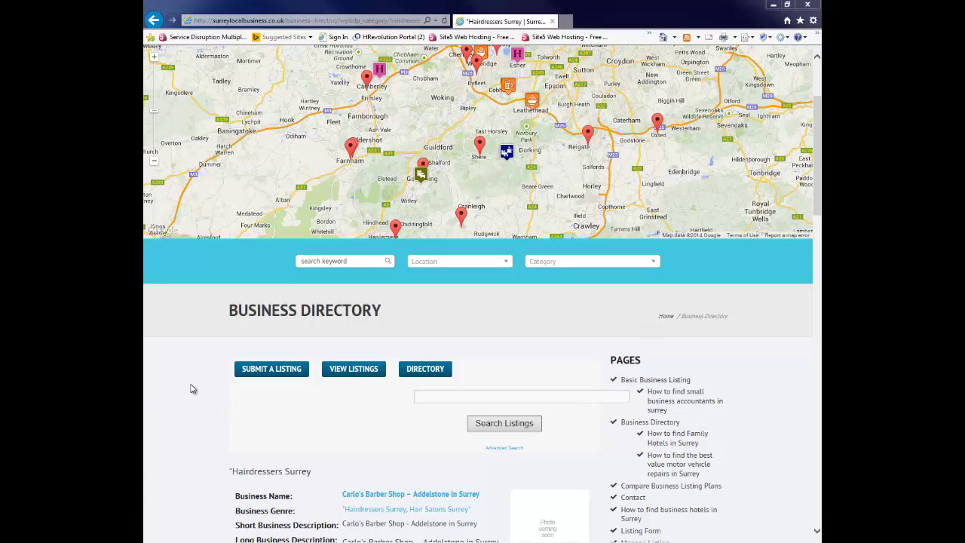
pyautogui.scroll(-3, 191, 389)
pyautogui.scroll(1, 191, 389)
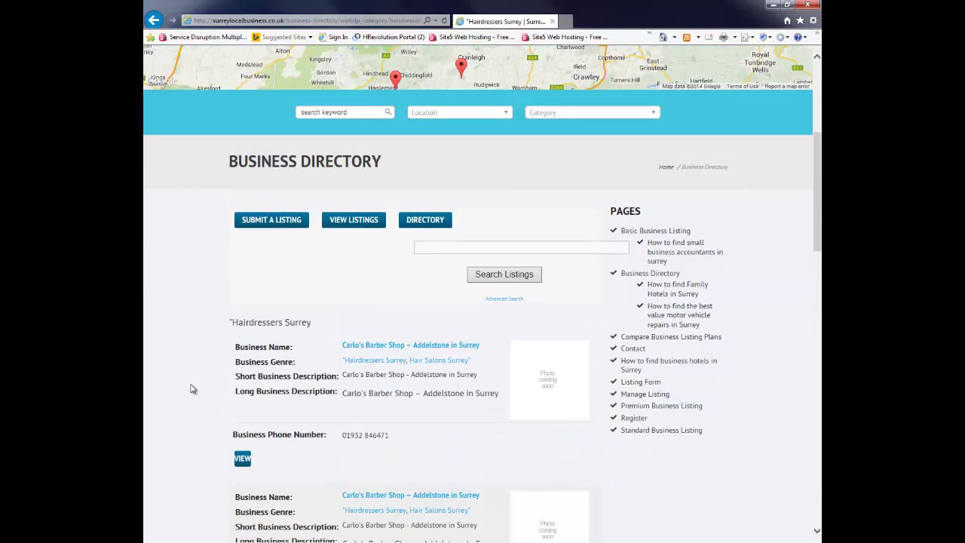
pyautogui.click(272, 223)
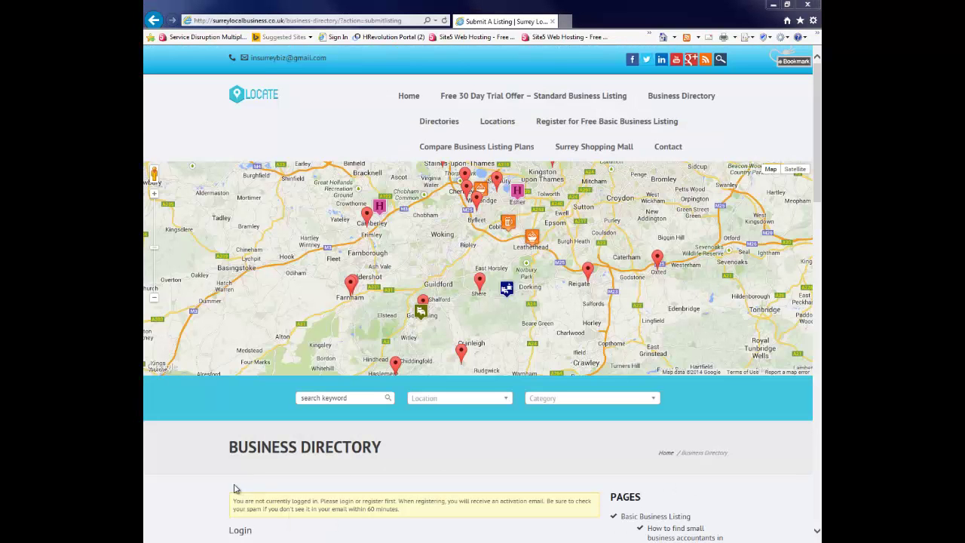
# Step: Go from the Login form to the 'Not yet registered?' account registration page
pyautogui.scroll(-3, 210, 476)
pyautogui.scroll(-2, 214, 461)
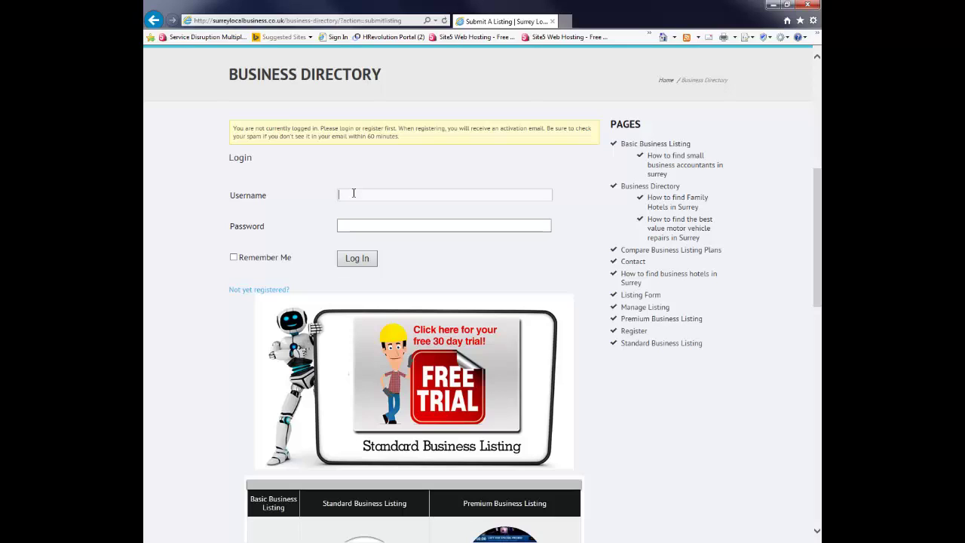
pyautogui.click(354, 193)
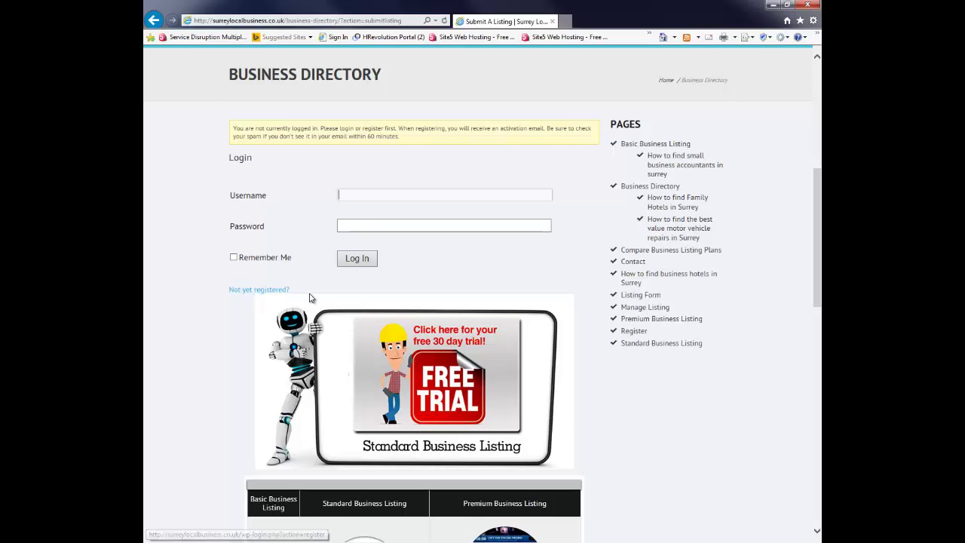
pyautogui.click(248, 294)
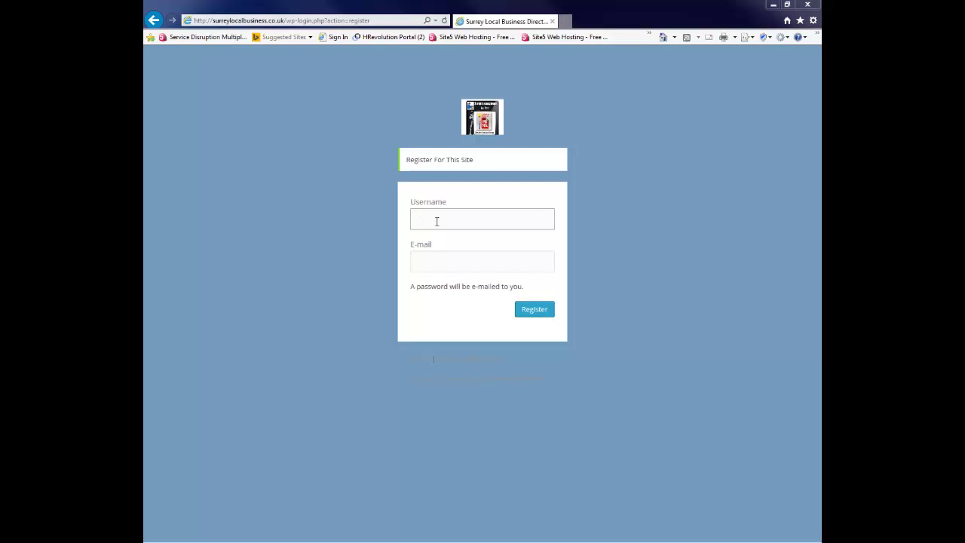
# Step: Fill in the registration Username and E-mail, then check the Gmail tab for login details
pyautogui.click(428, 220)
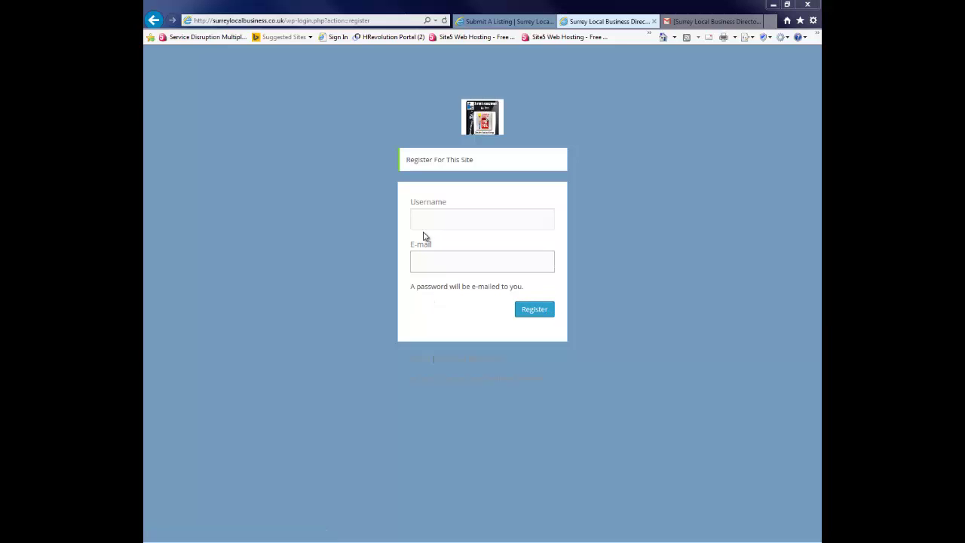
pyautogui.click(427, 214)
pyautogui.click(425, 260)
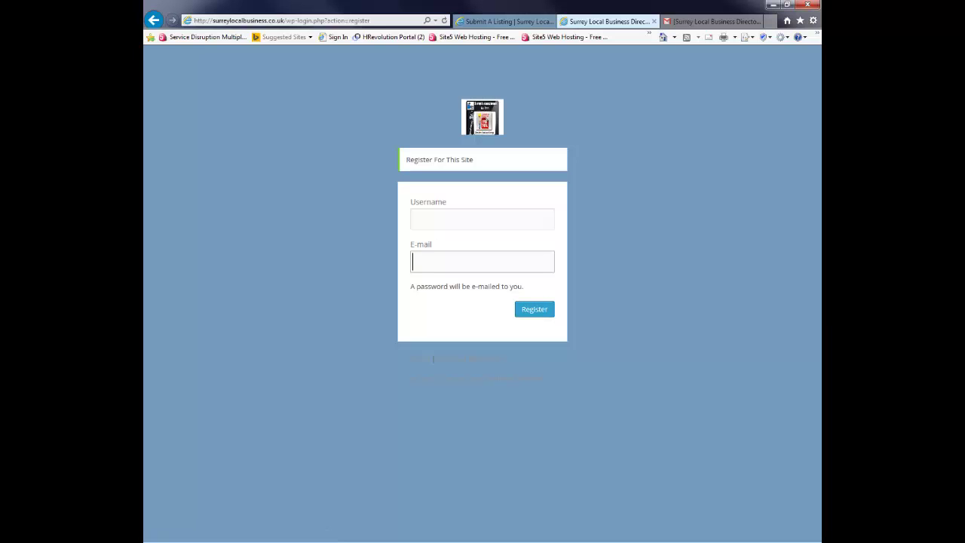
pyautogui.hotkey('ctrl', 'Tab')
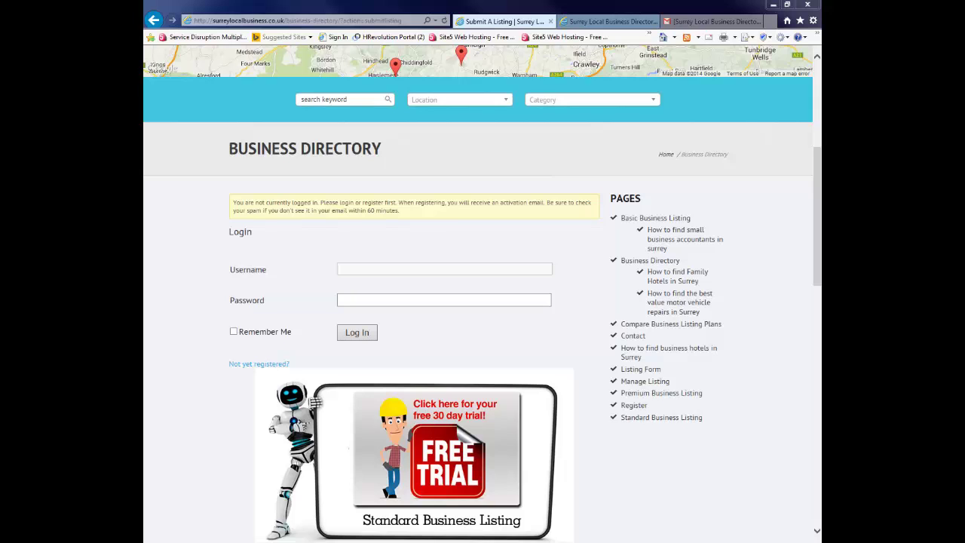
# Step: Enter the new account username in the listing login form
pyautogui.click(350, 269)
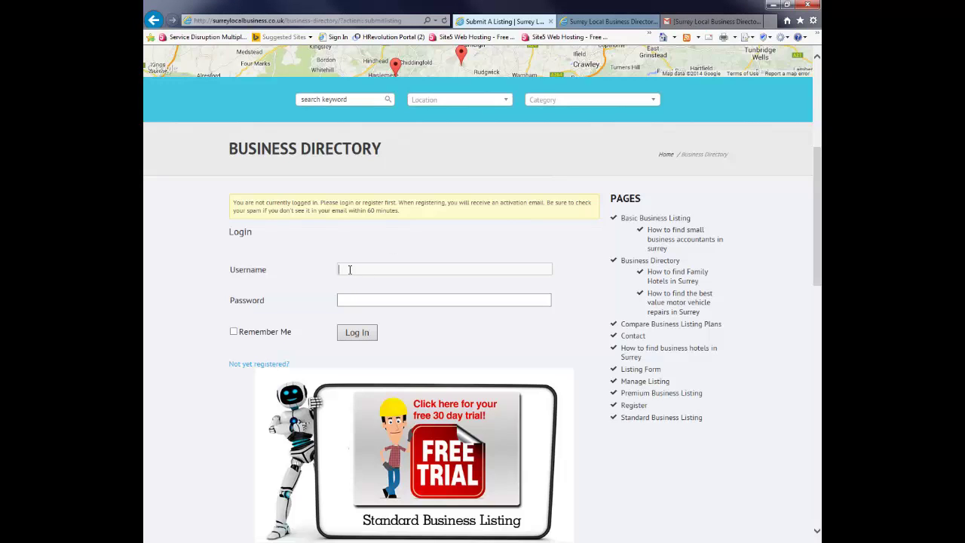
pyautogui.write('epitome')
pyautogui.press('Tab')
# Step: Paste the password copied from the Gmail email, tick Remember Me and log in
pyautogui.click(694, 23)
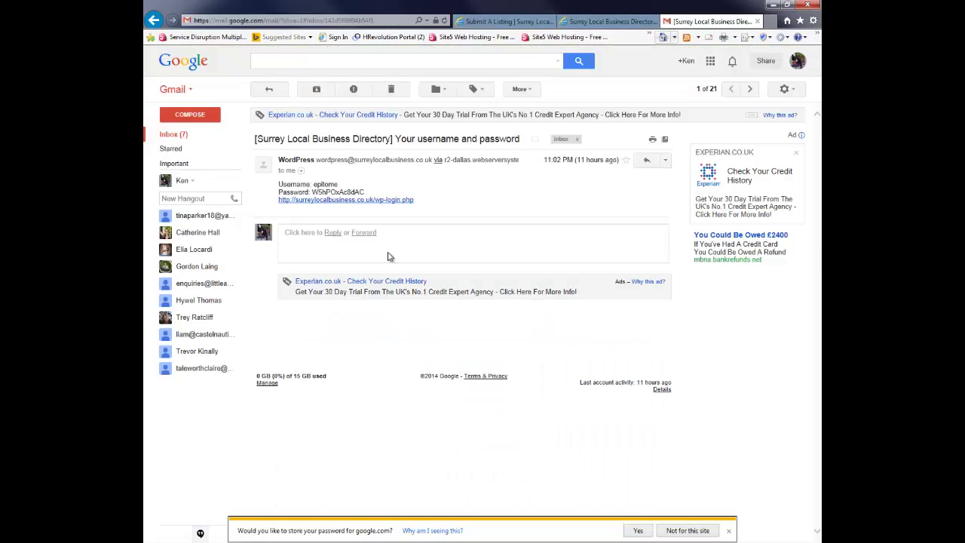
pyautogui.moveTo(311, 192); pyautogui.dragTo(367, 195)
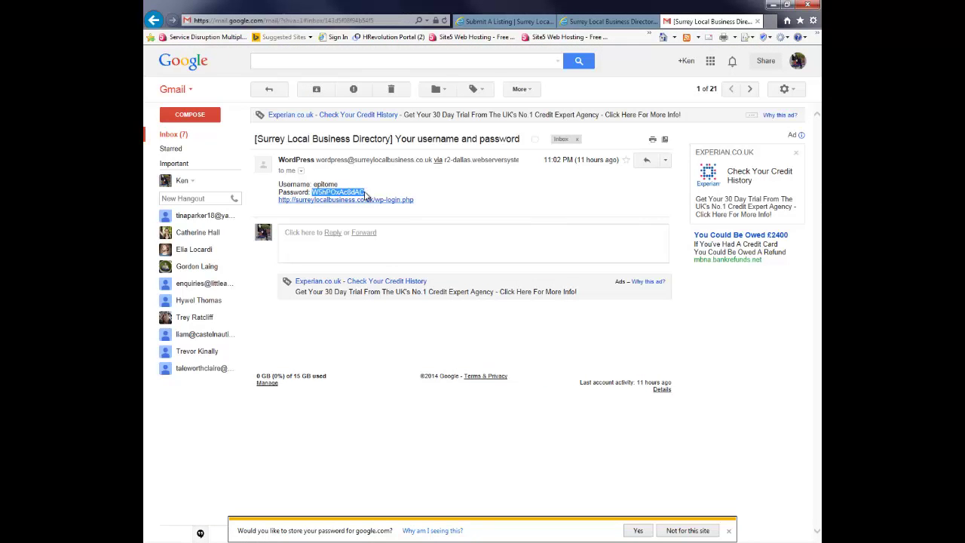
pyautogui.click(515, 23)
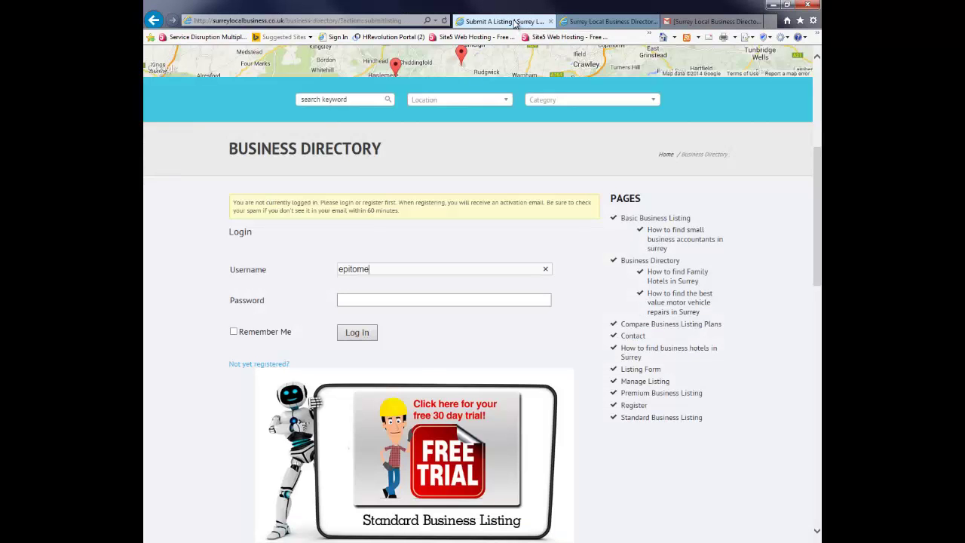
pyautogui.click(356, 301)
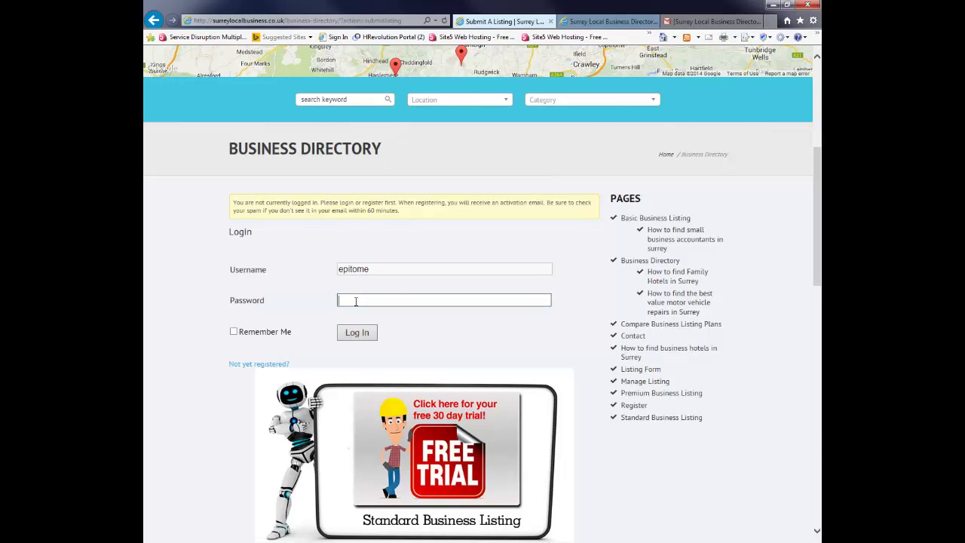
pyautogui.hotkey('ctrl', 'v')
pyautogui.click(234, 332)
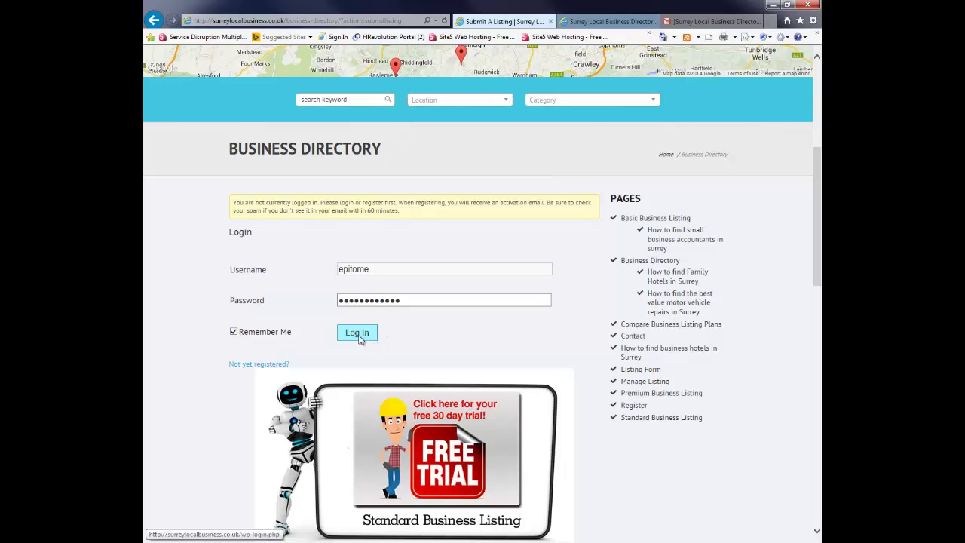
pyautogui.click(358, 338)
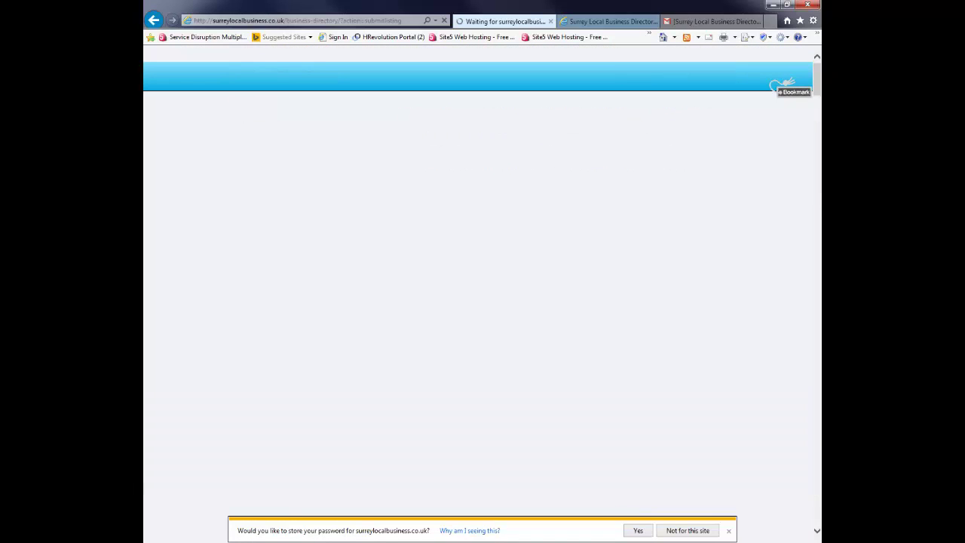
# Step: Choose Market Research Surrey as the Business Genre and continue to Listing Information
pyautogui.scroll(-5, 316, 276)
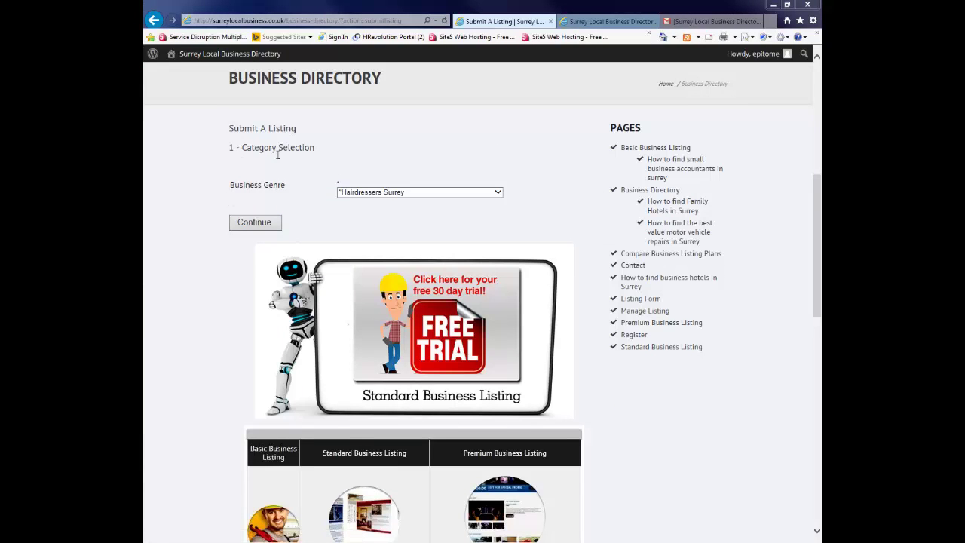
pyautogui.click(498, 192)
pyautogui.moveTo(499, 234); pyautogui.dragTo(500, 416)
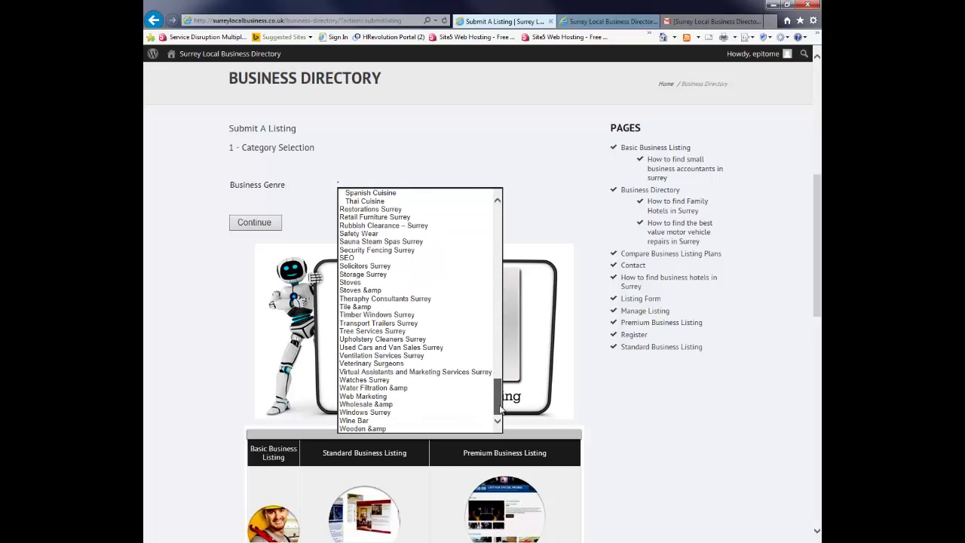
pyautogui.moveTo(497, 400); pyautogui.dragTo(485, 339)
pyautogui.click(403, 234)
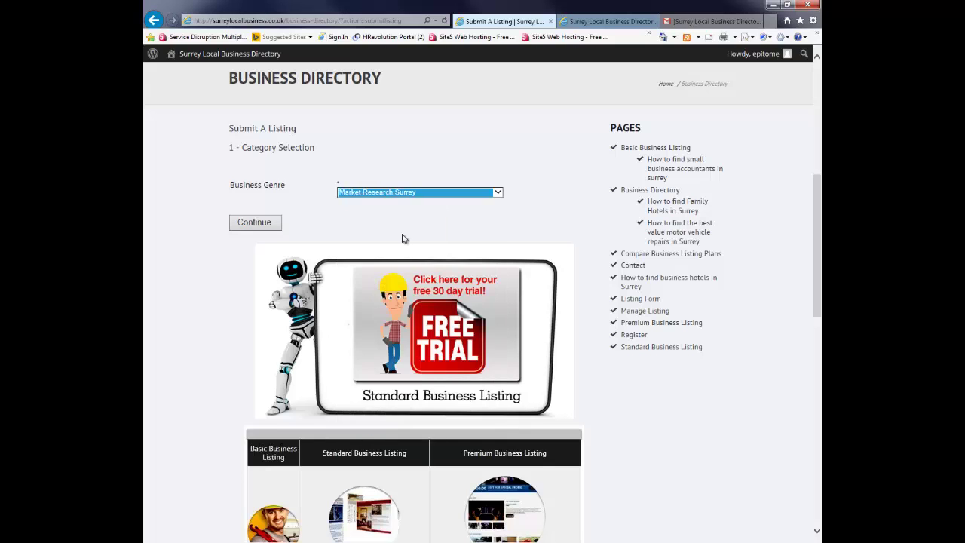
pyautogui.click(260, 223)
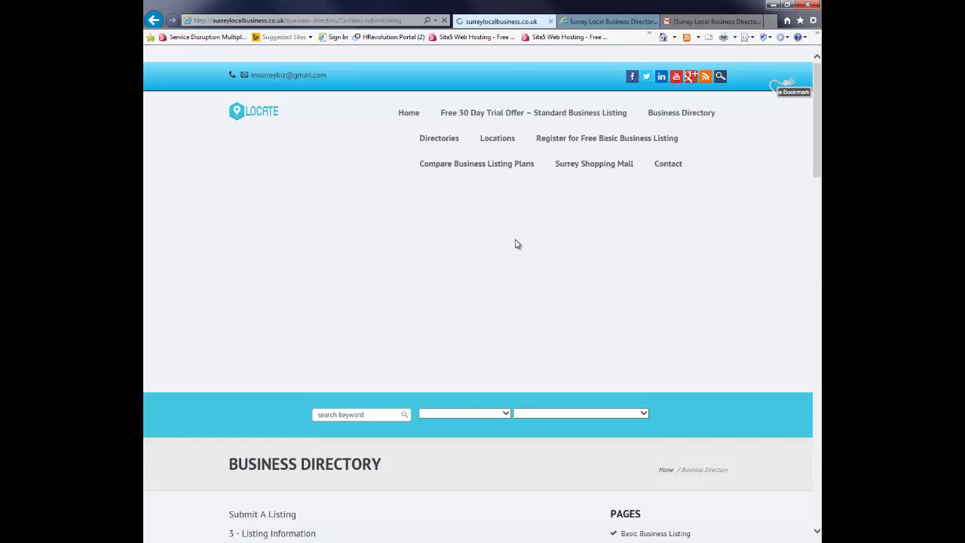
# Step: Enter 'Epitome Marketing Research' as the Business Name
pyautogui.scroll(-5, 450, 315)
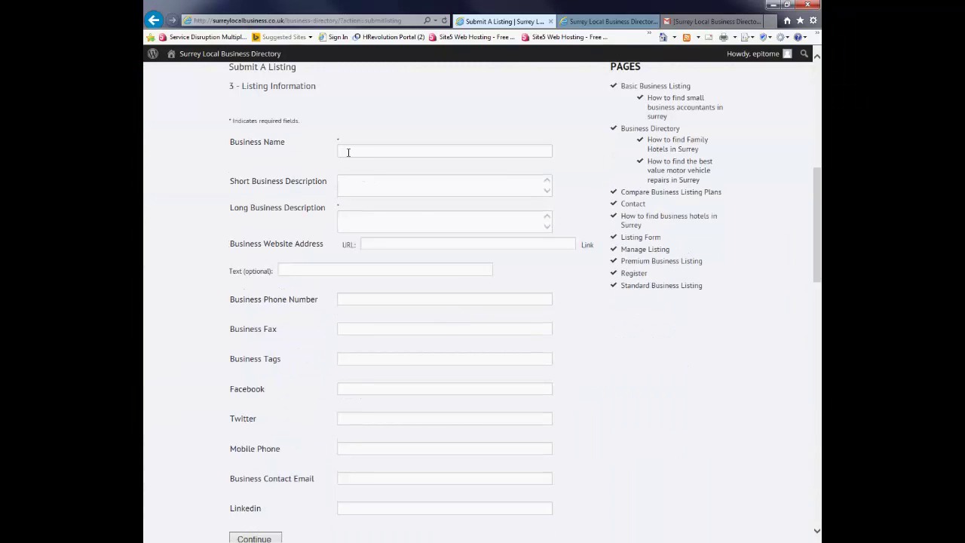
pyautogui.click(344, 187)
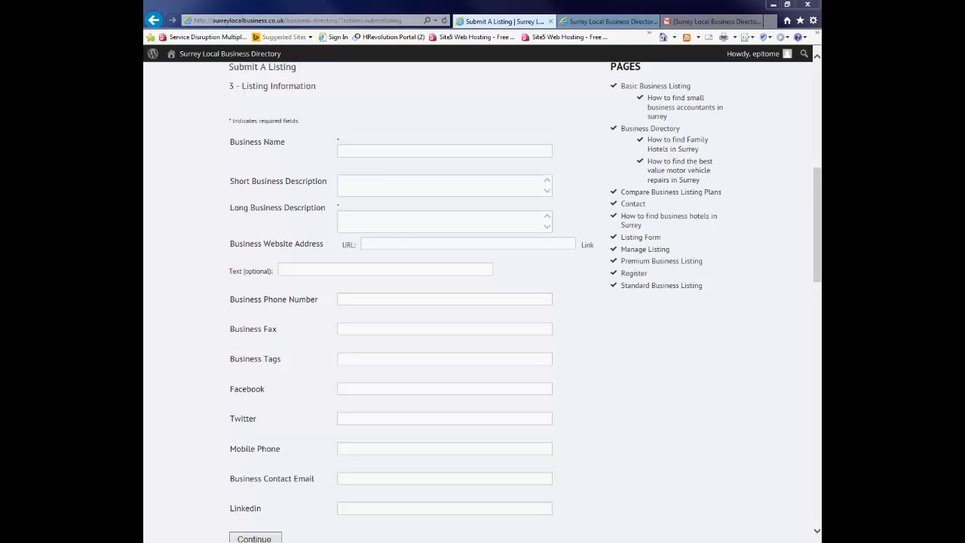
pyautogui.click(363, 150)
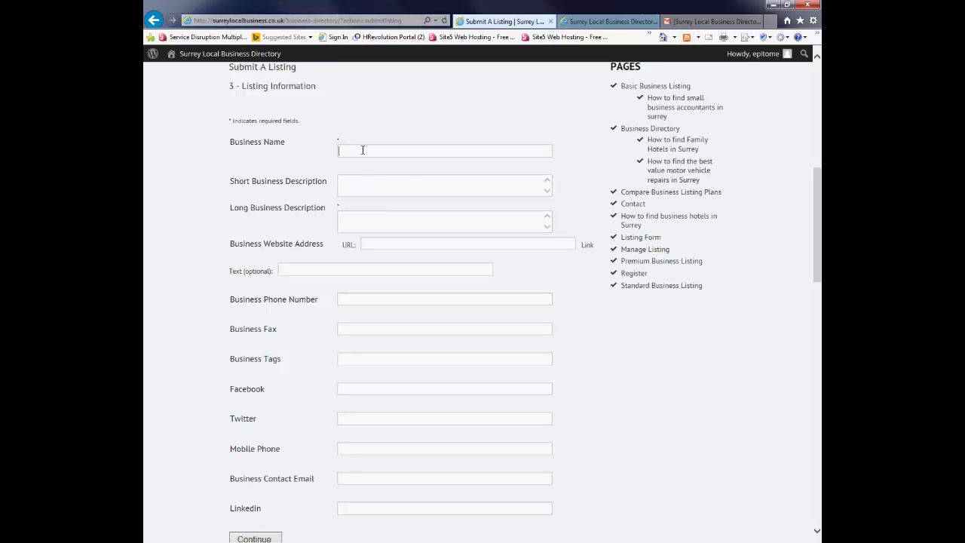
pyautogui.write('Epitome Marketing Resaerc')
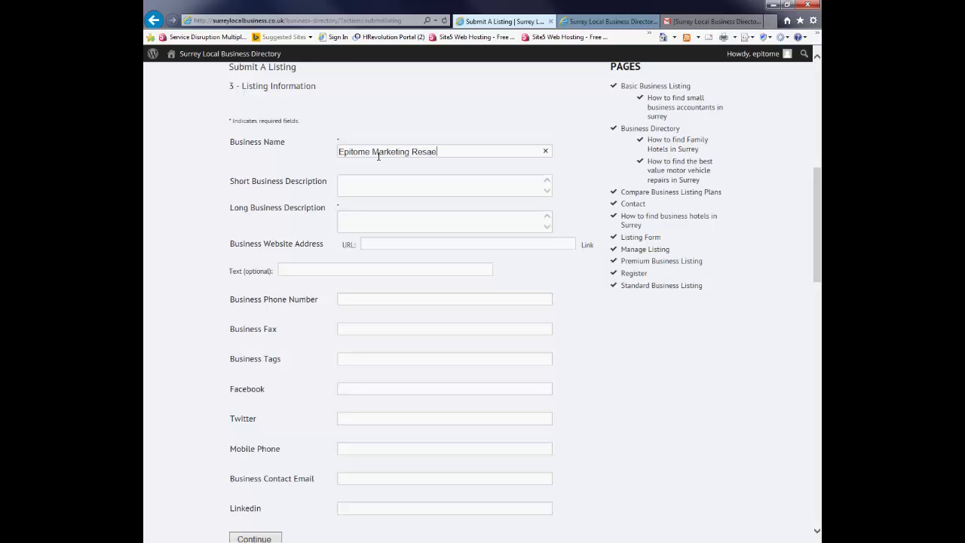
pyautogui.press('BackSpace')
pyautogui.press('BackSpace')
pyautogui.press('BackSpace')
pyautogui.press('BackSpace')
pyautogui.write('earch')
# Step: Write the short description 'Epitome Marketing specialises in all market research areas' and copy it
pyautogui.click(341, 184)
pyautogui.write('Epitome Mraketing')
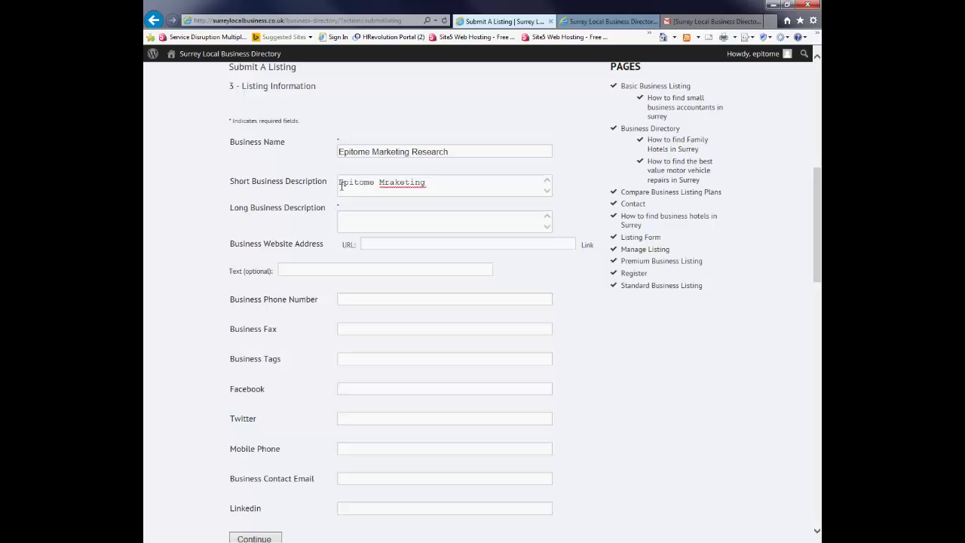
pyautogui.press('BackSpace')
pyautogui.press('BackSpace')
pyautogui.press('BackSpace')
pyautogui.press('BackSpace')
pyautogui.press('BackSpace')
pyautogui.press('BackSpace')
pyautogui.press('BackSpace')
pyautogui.press('BackSpace')
pyautogui.press('BackSpace')
pyautogui.write('arketing specialises in all ')
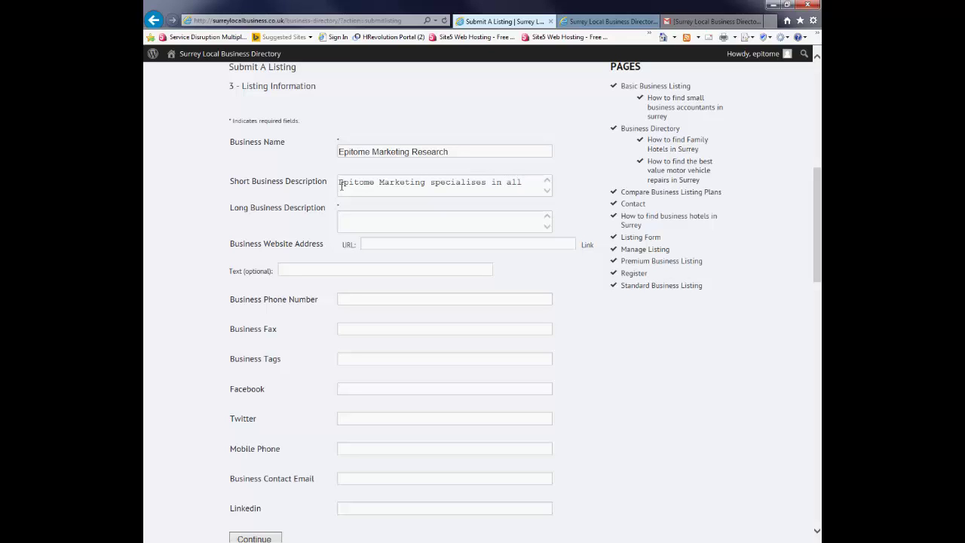
pyautogui.write('market')
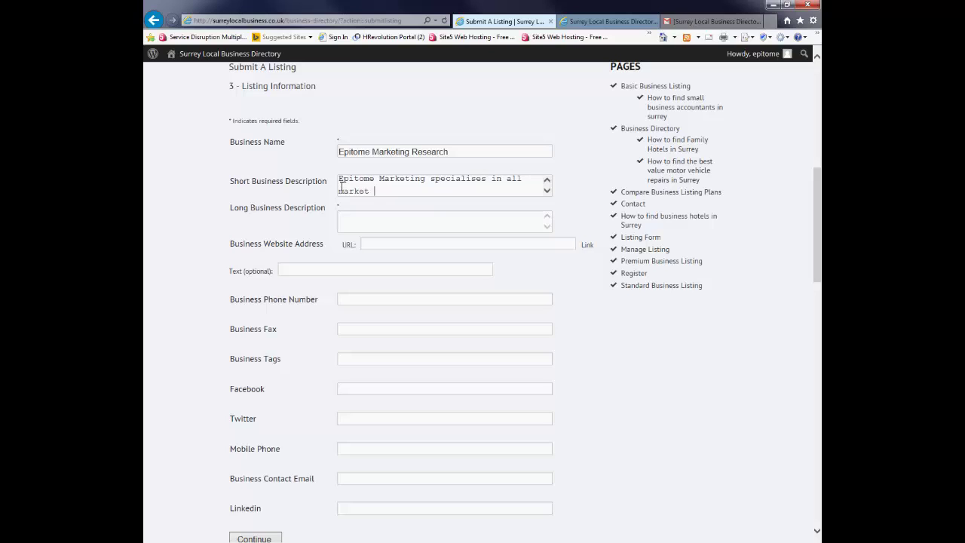
pyautogui.write(' resaer')
pyautogui.press('BackSpace')
pyautogui.press('BackSpace')
pyautogui.press('BackSpace')
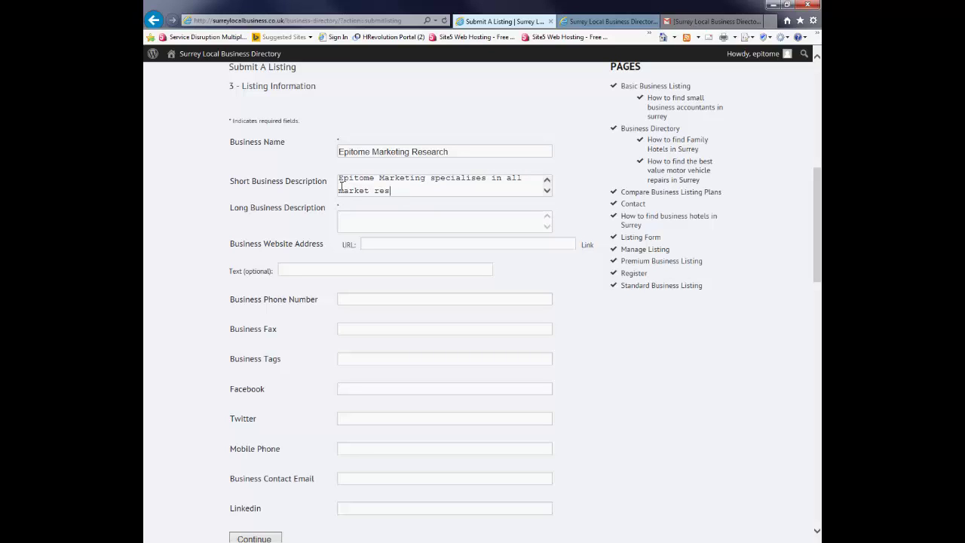
pyautogui.write('each')
pyautogui.press('BackSpace')
pyautogui.press('BackSpace')
pyautogui.press('BackSpace')
pyautogui.write('rch arreas')
pyautogui.press('BackSpace')
pyautogui.press('BackSpace')
pyautogui.press('BackSpace')
pyautogui.press('BackSpace')
pyautogui.write('eas')
pyautogui.moveTo(369, 190); pyautogui.dragTo(447, 195)
pyautogui.hotkey('ctrl', 'c')
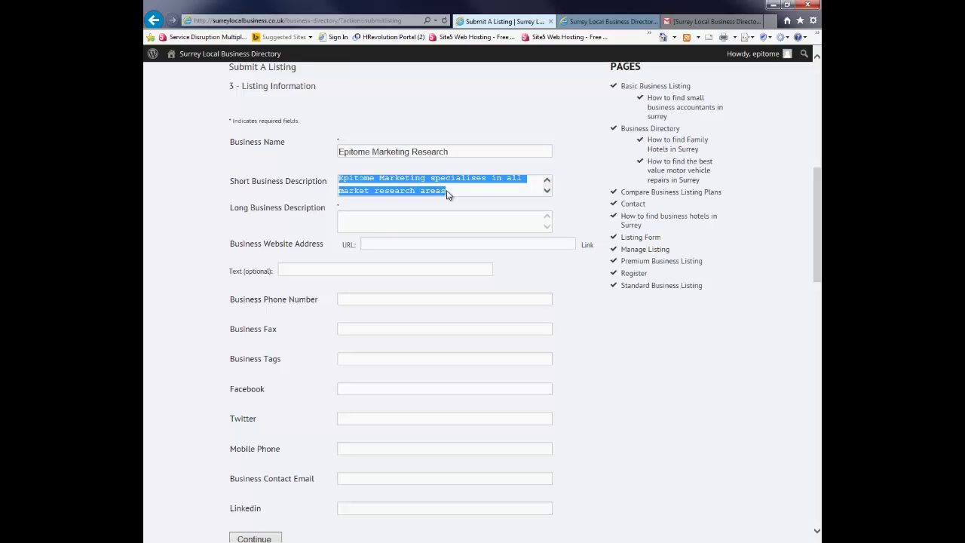
pyautogui.click(361, 220)
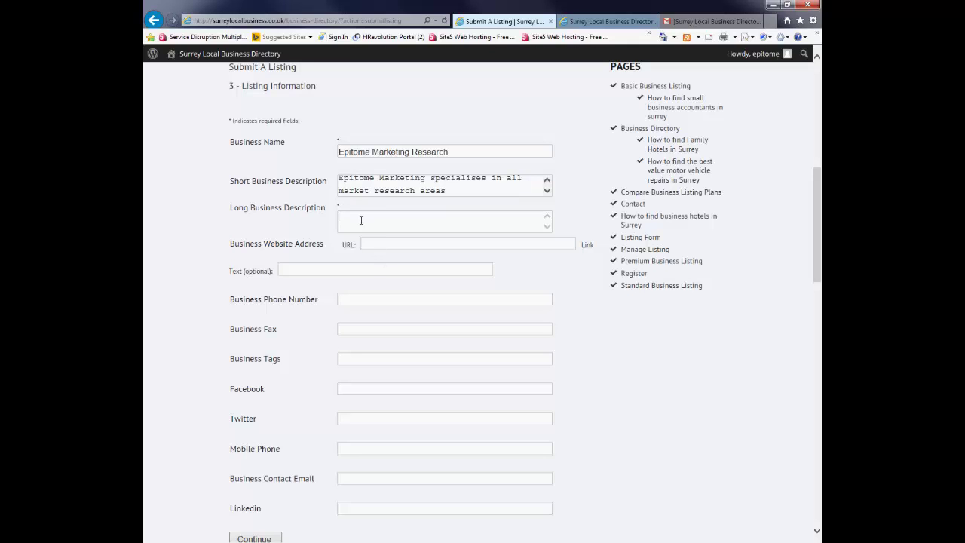
pyautogui.hotkey('ctrl', 'v')
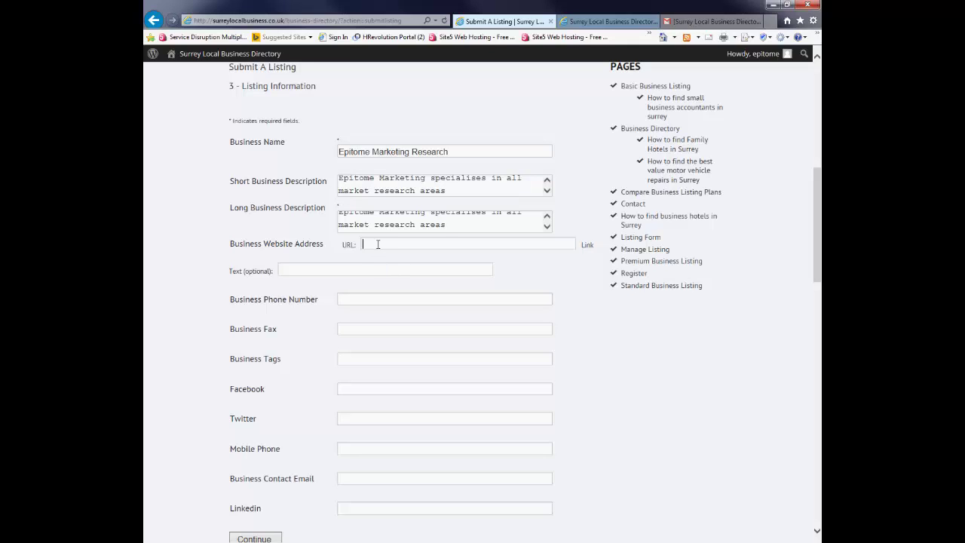
pyautogui.write('http://www.epitomemarketing')
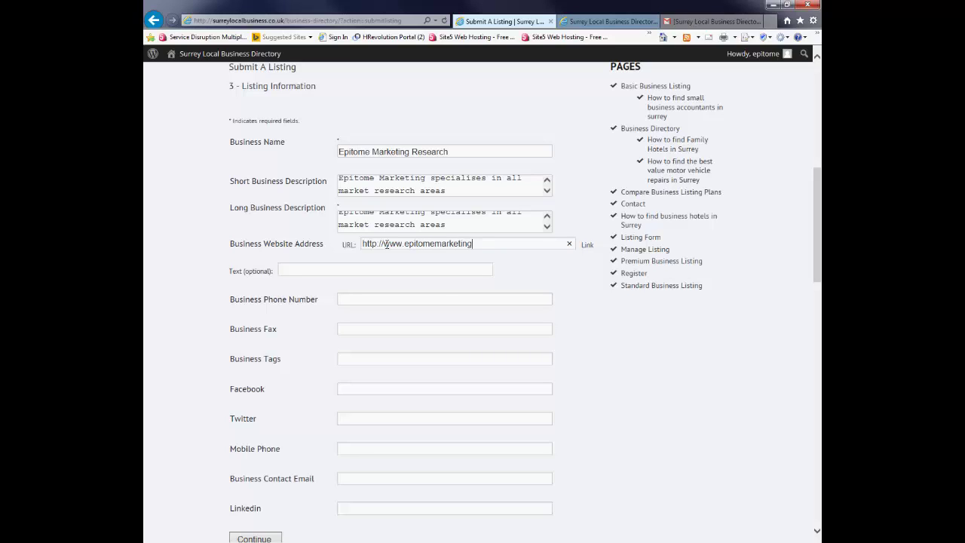
pyautogui.write('.biz')
pyautogui.click(351, 300)
pyautogui.write('123456789')
# Step: Skip the optional fields, enter the business contact e-mail and submit the listing
pyautogui.click(340, 333)
pyautogui.scroll(-2, 321, 369)
pyautogui.click(345, 239)
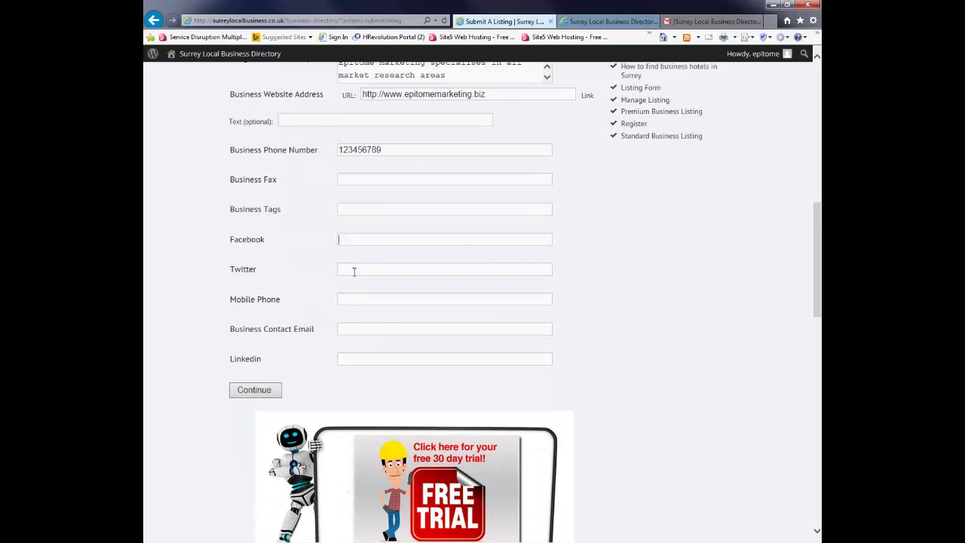
pyautogui.click(352, 272)
pyautogui.click(352, 301)
pyautogui.click(351, 326)
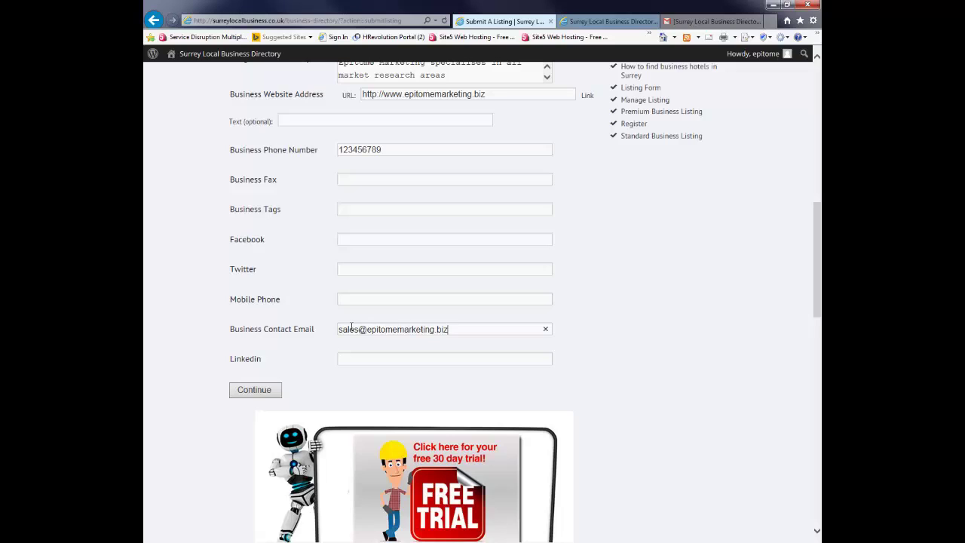
pyautogui.click(250, 394)
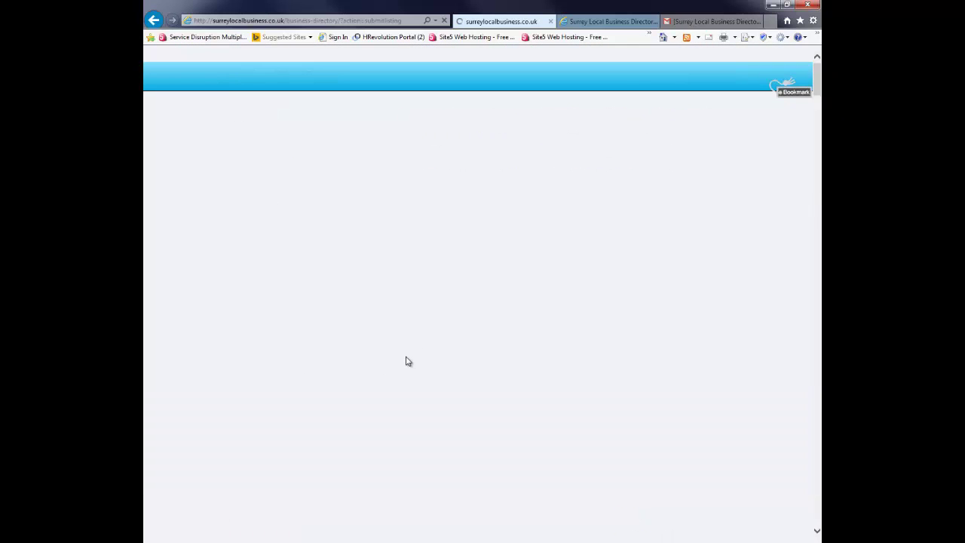
# Step: Confirm the 'Your listing has been submitted' message and return to the directory
pyautogui.scroll(-5, 405, 363)
pyautogui.scroll(-4, 441, 329)
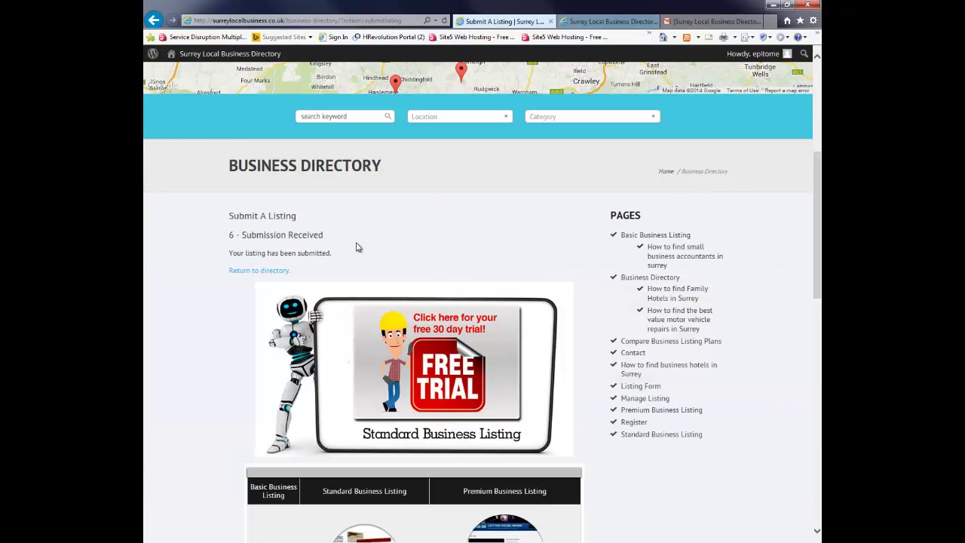
pyautogui.click(256, 273)
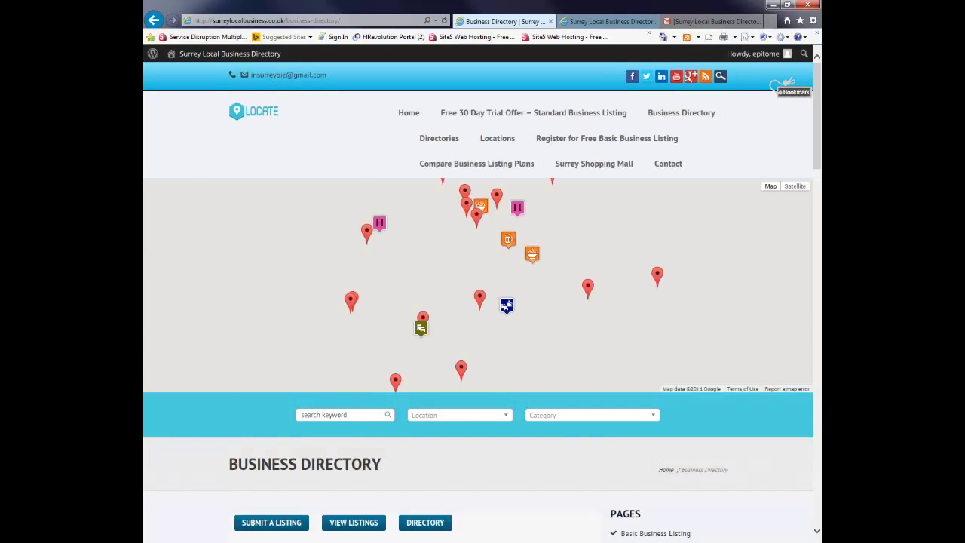
# Step: Refresh the directory with F5 and scroll the categories to Market Research Surrey (1)
pyautogui.scroll(-5, 478, 301)
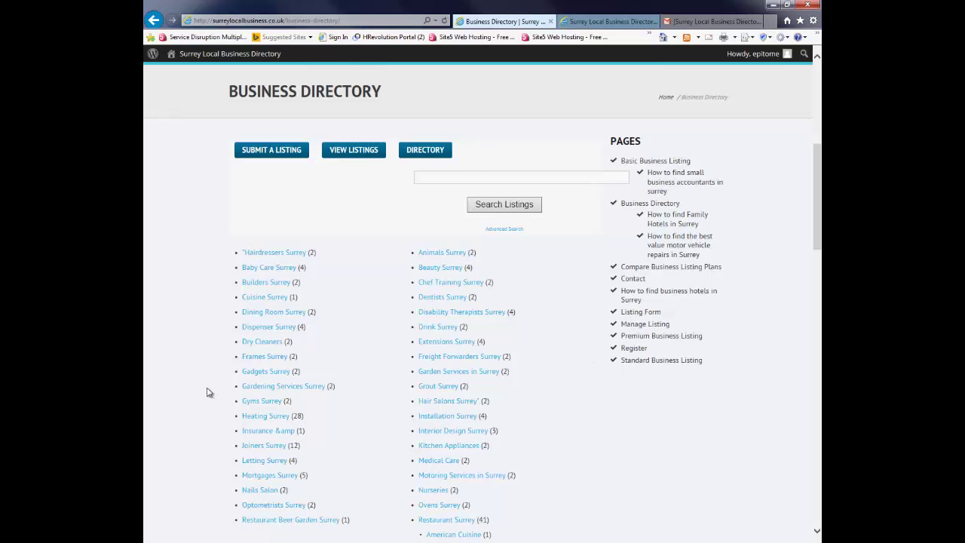
pyautogui.scroll(-3, 209, 392)
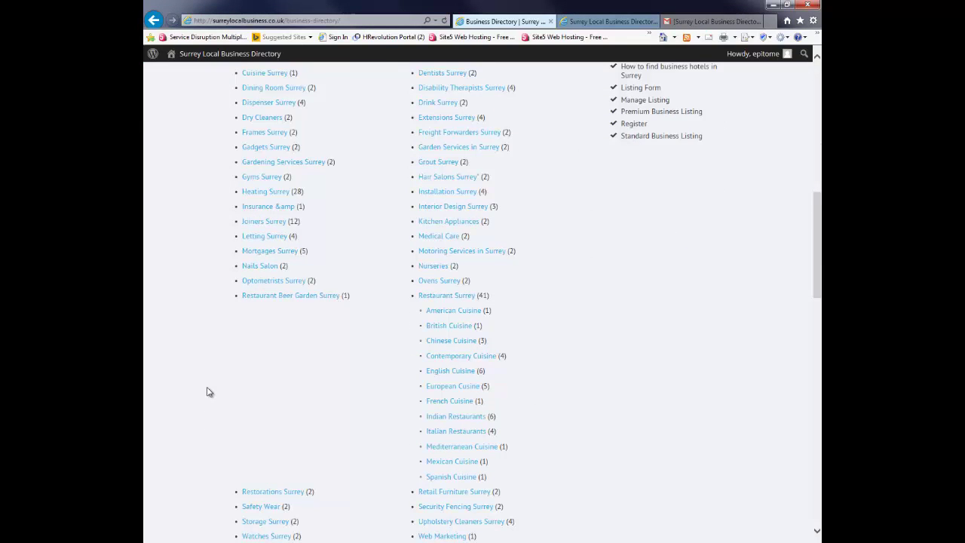
pyautogui.scroll(-3, 208, 391)
pyautogui.scroll(4, 209, 391)
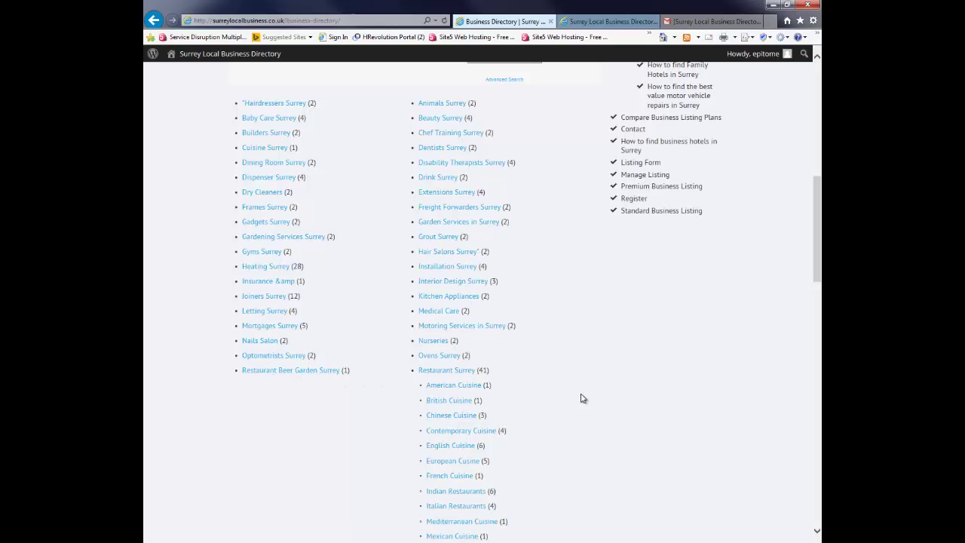
pyautogui.scroll(-2, 581, 398)
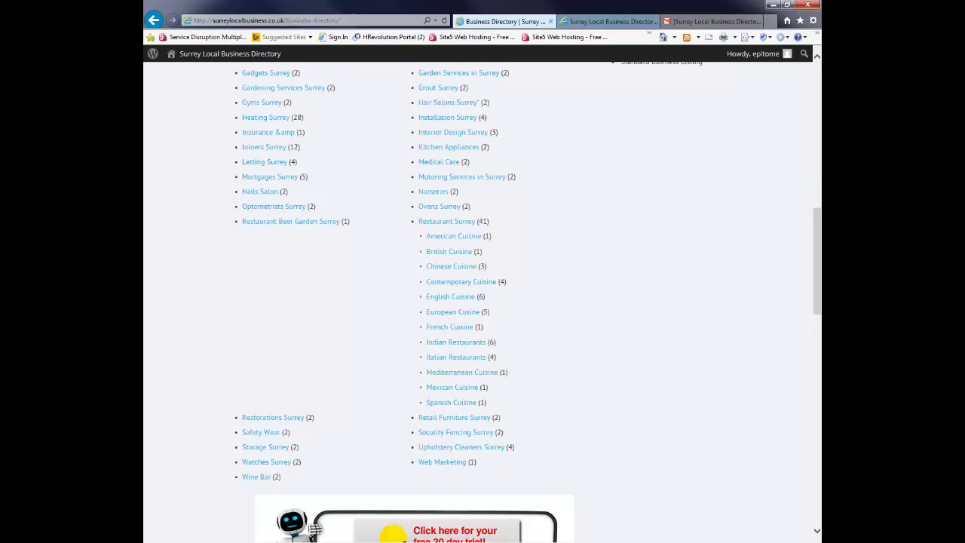
pyautogui.press('F5')
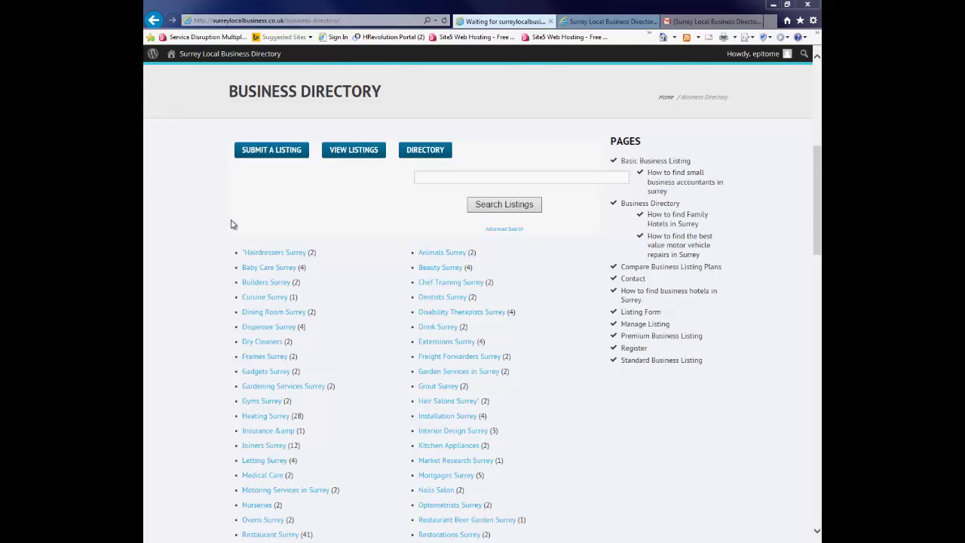
pyautogui.scroll(4, 205, 238)
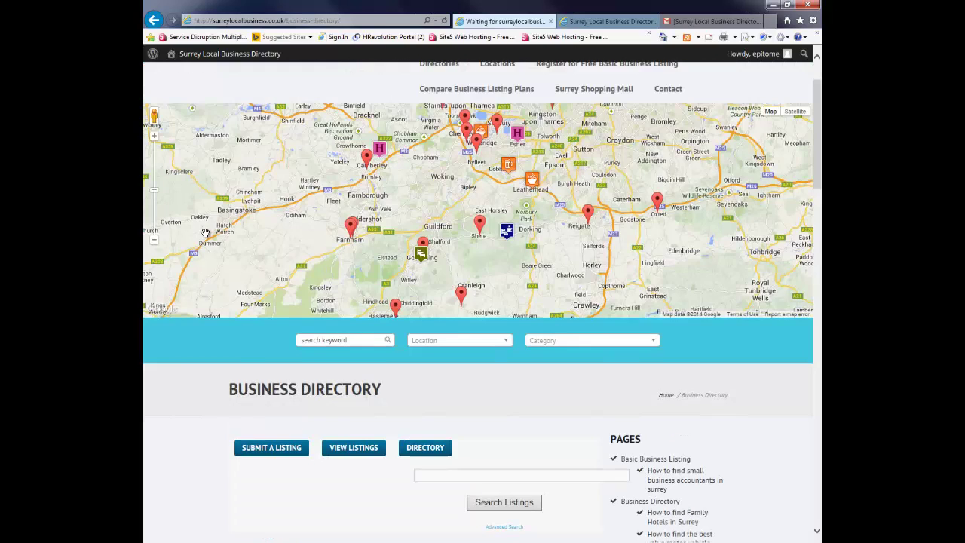
pyautogui.scroll(-8, 205, 233)
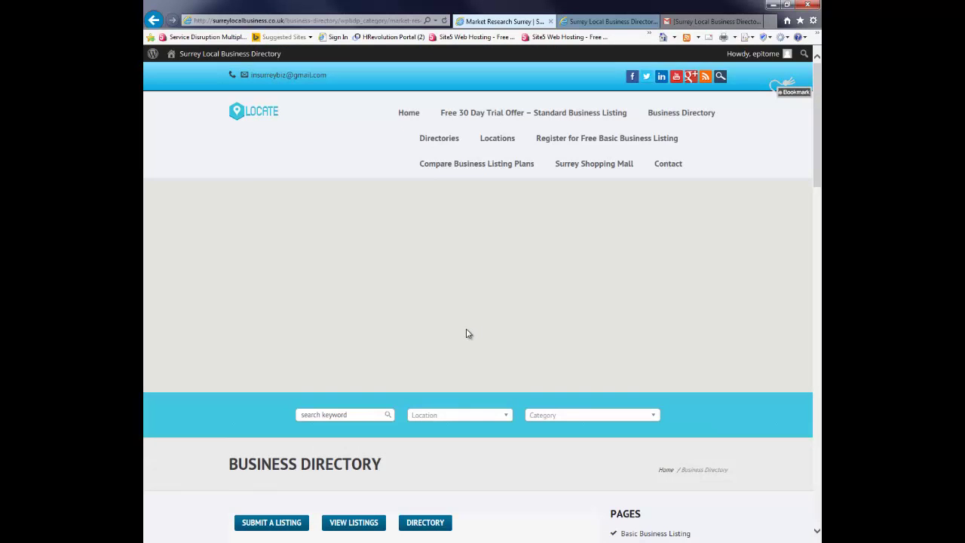
pyautogui.scroll(-4, 466, 333)
# Step: View the full Epitome Marketing Research listing and open its Edit Your Listing page, genre Market Research Surrey preset
pyautogui.scroll(-2, 466, 333)
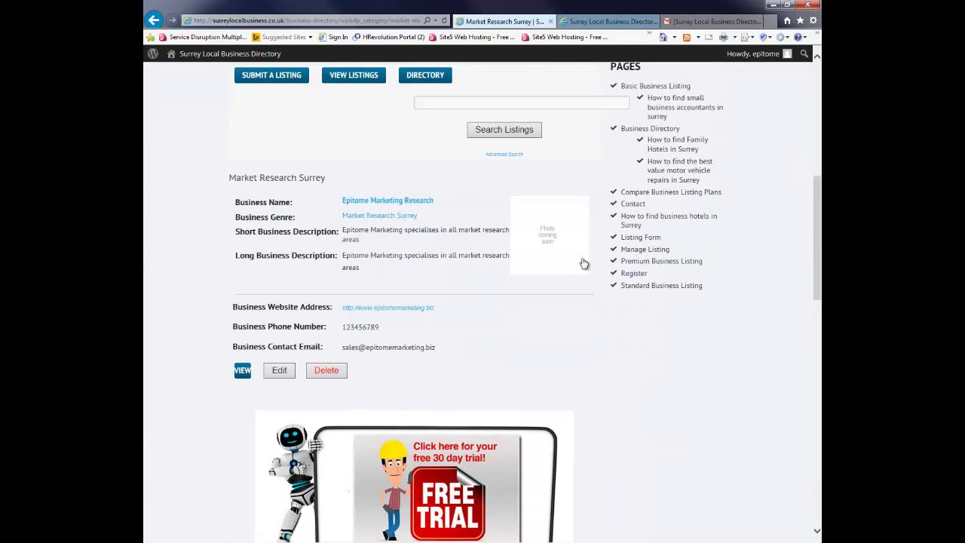
pyautogui.click(242, 370)
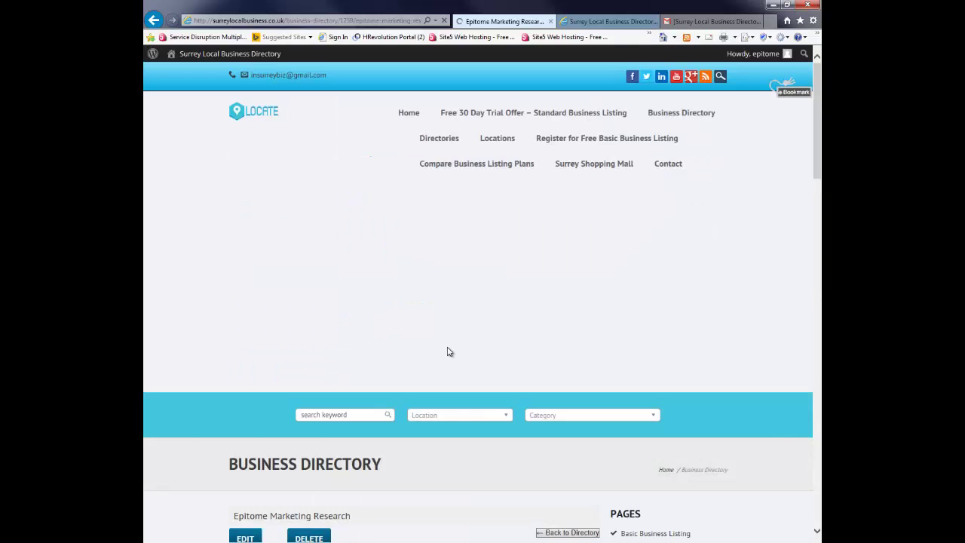
pyautogui.scroll(-8, 447, 351)
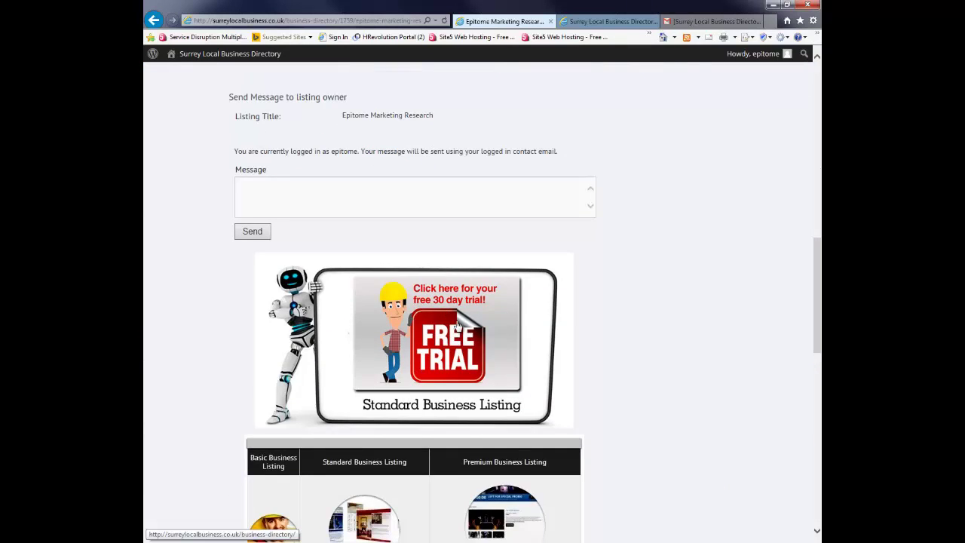
pyautogui.scroll(5, 457, 323)
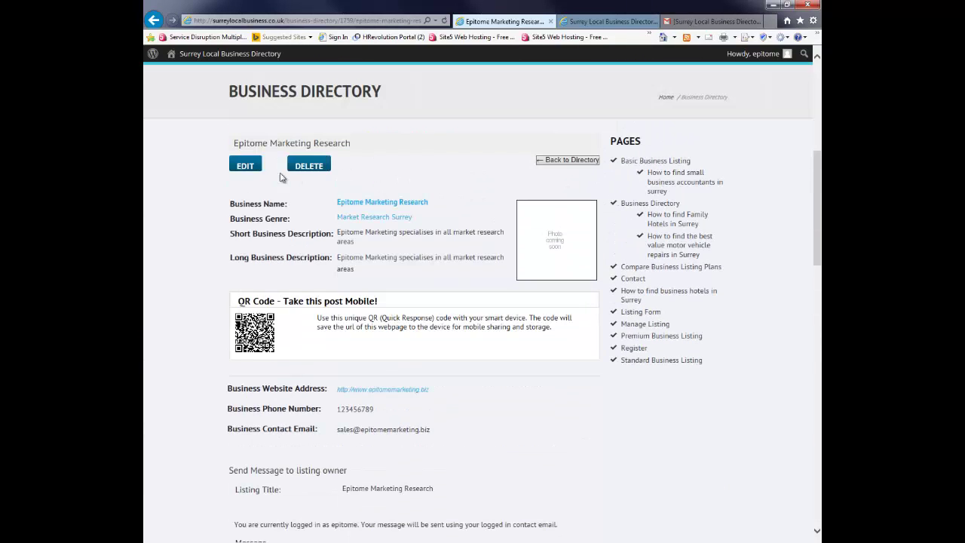
pyautogui.click(245, 168)
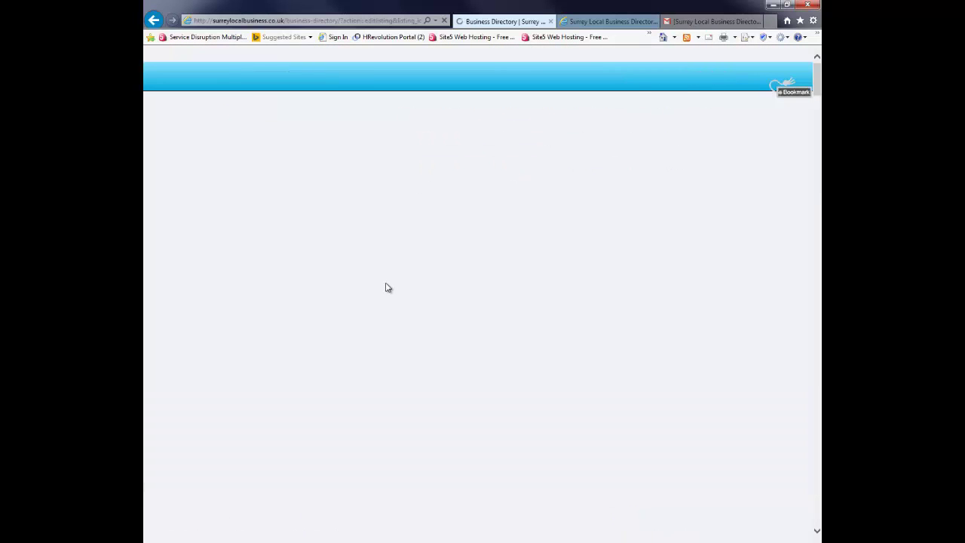
pyautogui.scroll(-4, 387, 287)
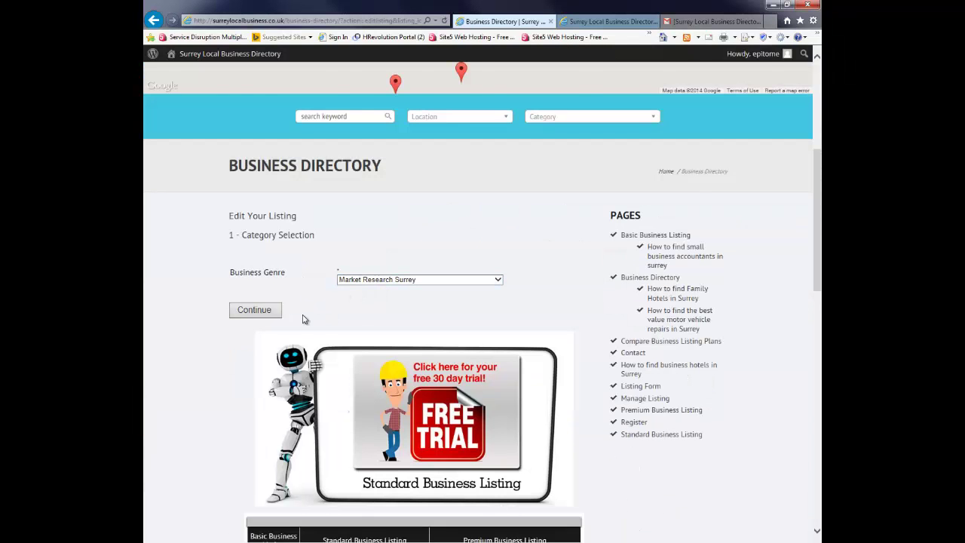